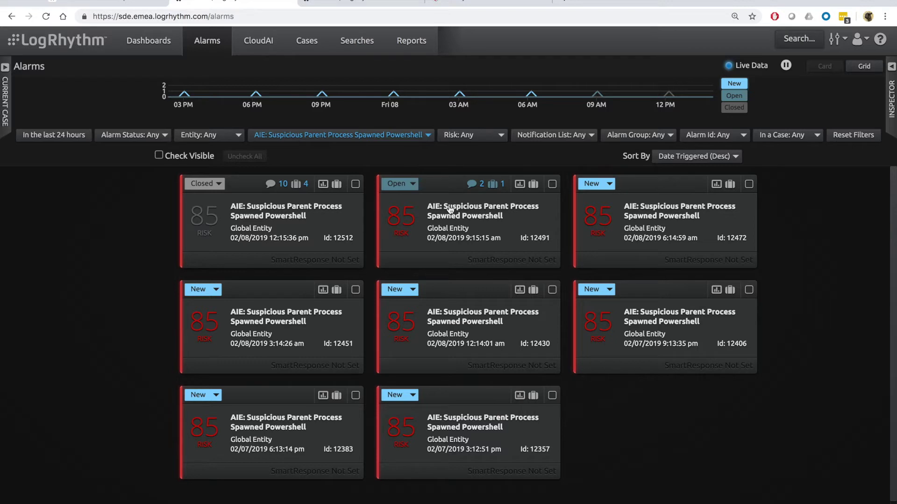
Create a case from the open Suspicious Parent Process Spawned Powershell alarm with Id 12491.
left_click(450, 209)
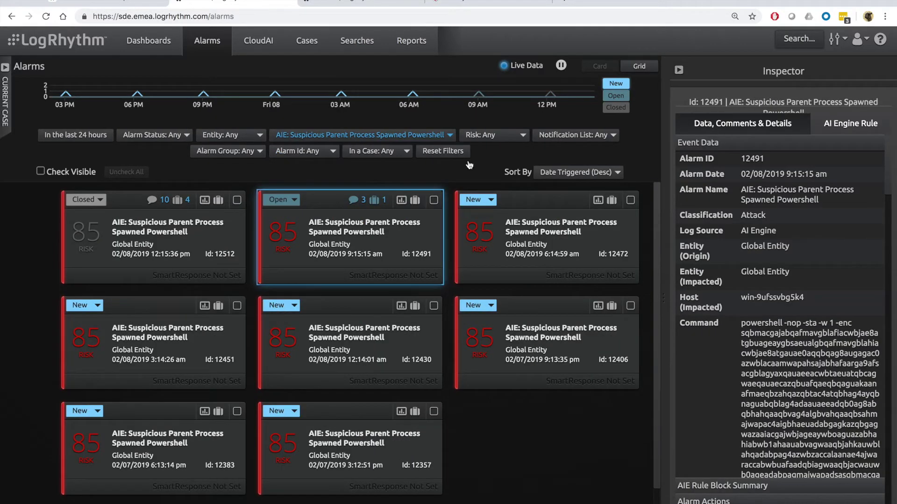
left_click(414, 200)
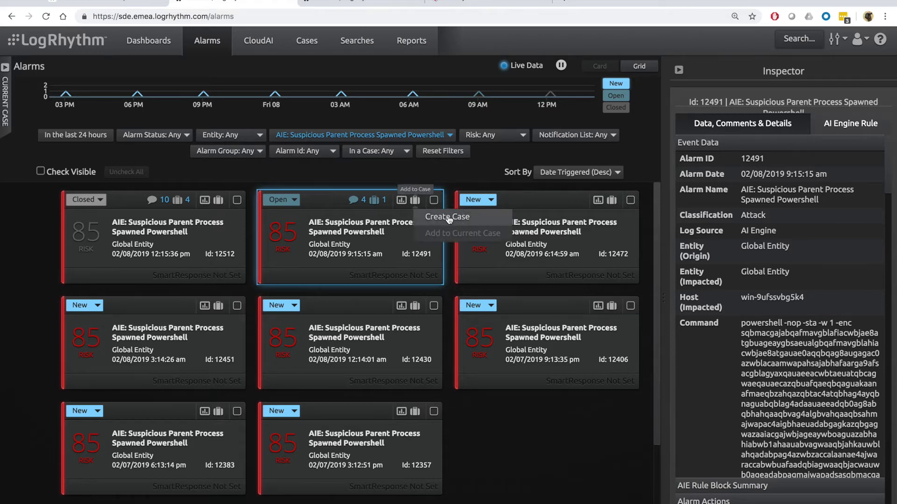
left_click(447, 217)
left_click(542, 423)
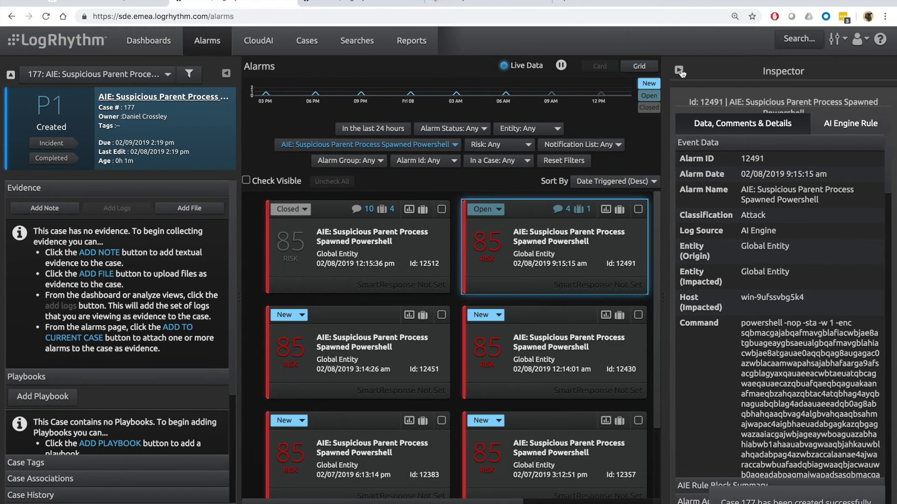
Collapse the alarm Inspector, show the current case and escalate it to Incident.
left_click(679, 70)
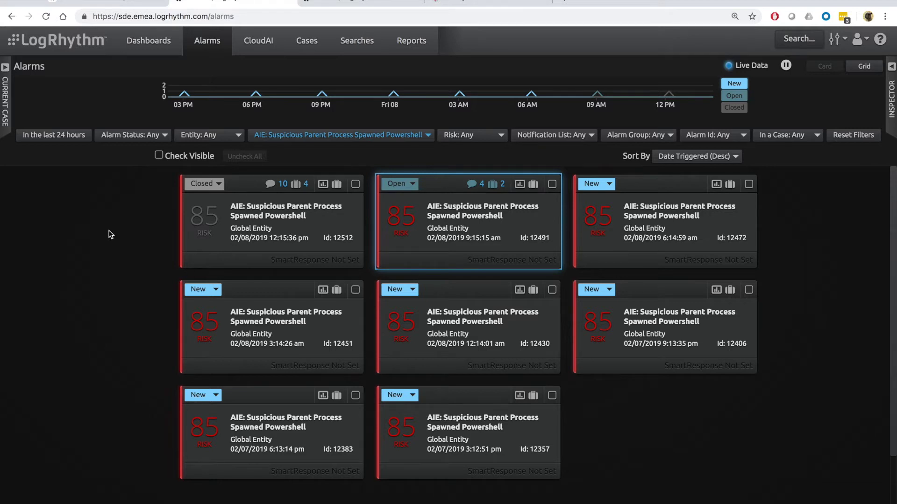
left_click(6, 70)
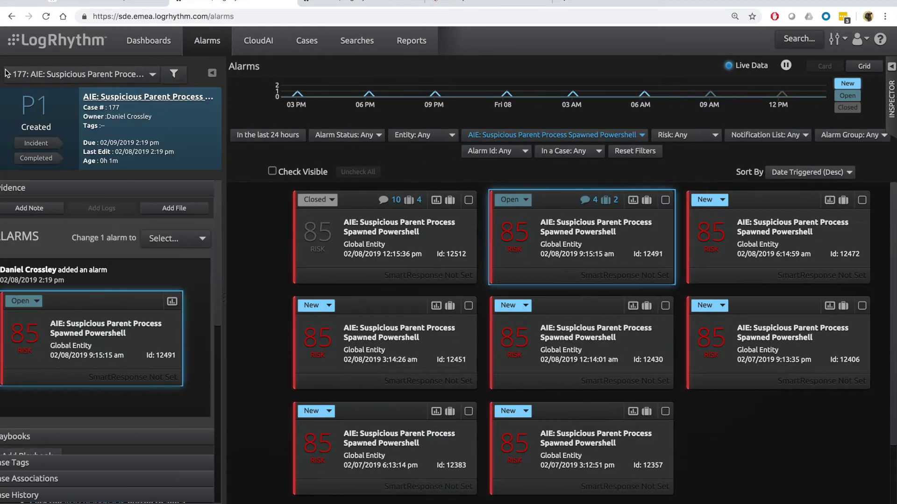
left_click(51, 147)
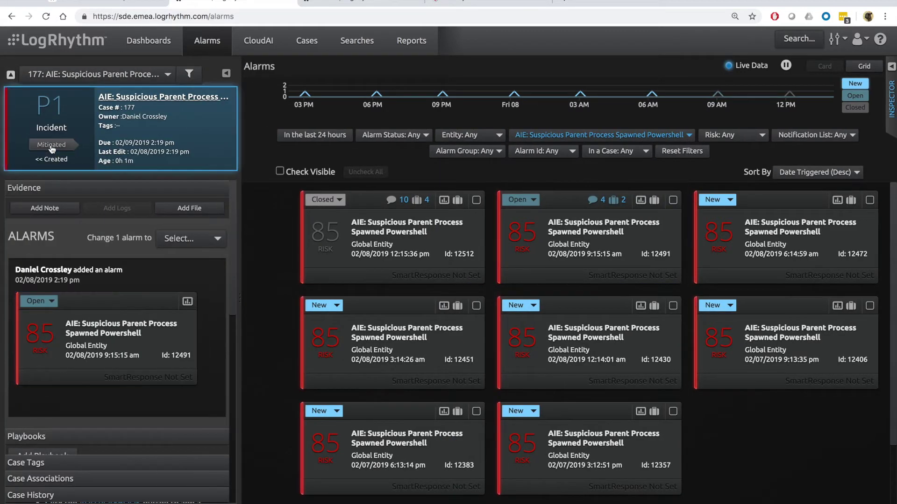
Add the Malware Outbreak playbook to the current case.
scroll(109, 481, "down", 3)
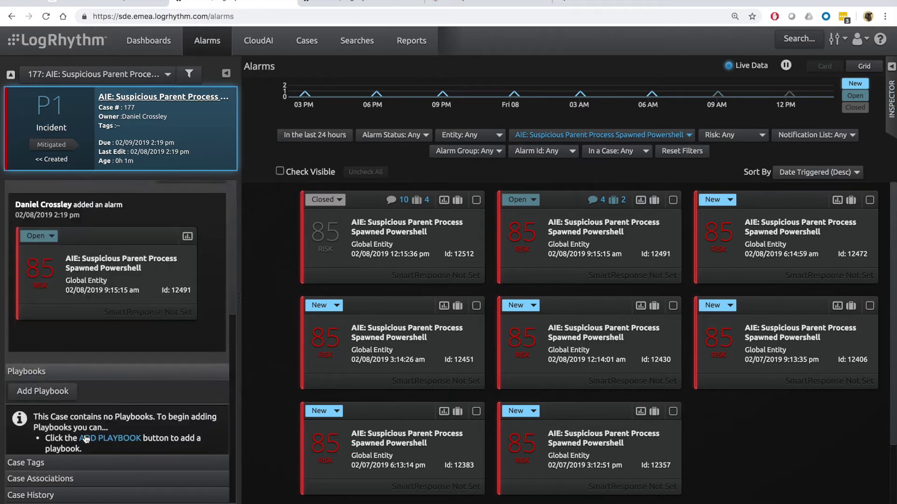
left_click(55, 356)
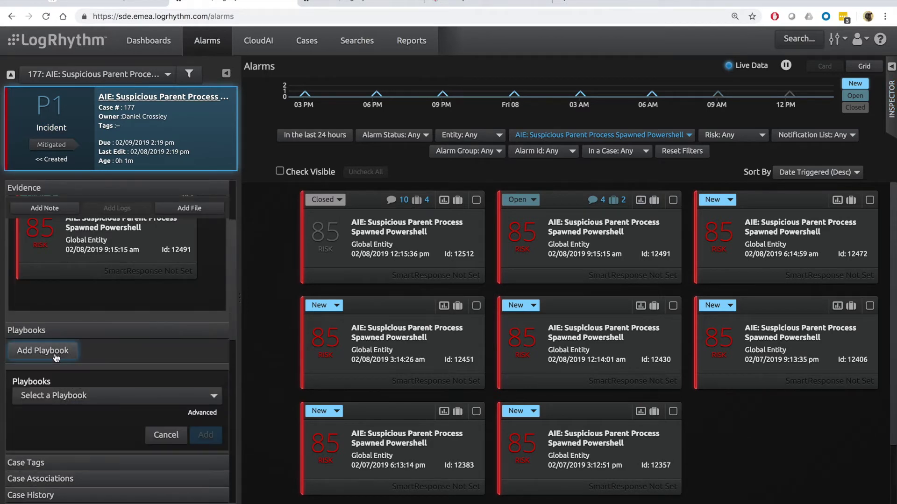
left_click(71, 400)
left_click(75, 298)
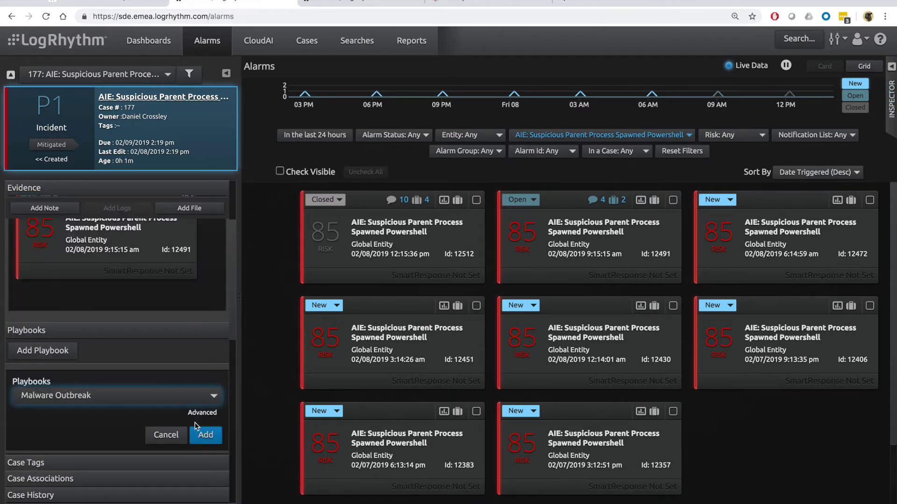
left_click(205, 433)
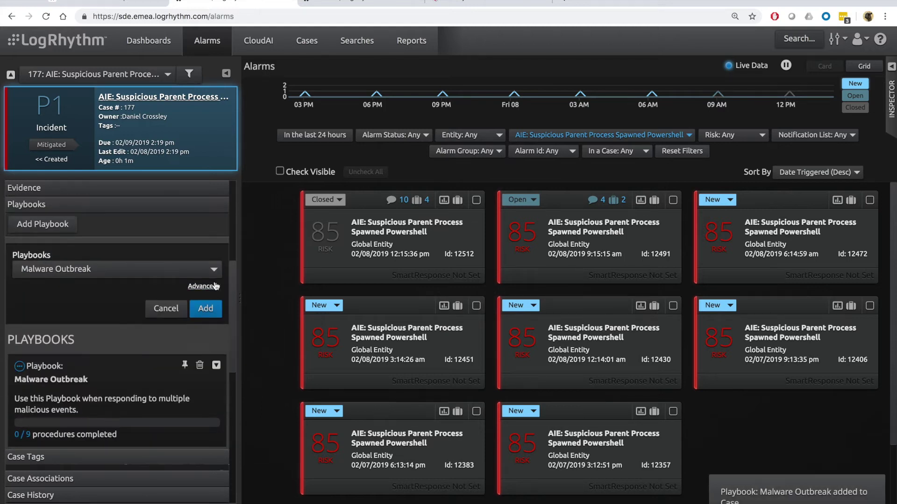
Expand the Malware Outbreak playbook in the case and review its list of procedures.
left_click(52, 286)
scroll(51, 286, "down", 2)
scroll(53, 285, "down", 2)
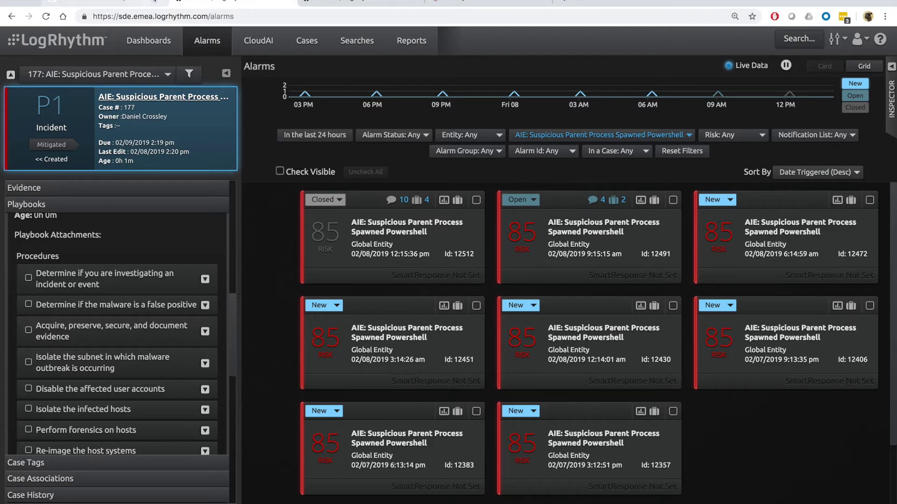
Switch to the Wikipedia article on the EICAR test file and copy the full EICAR test string.
left_click(155, 2)
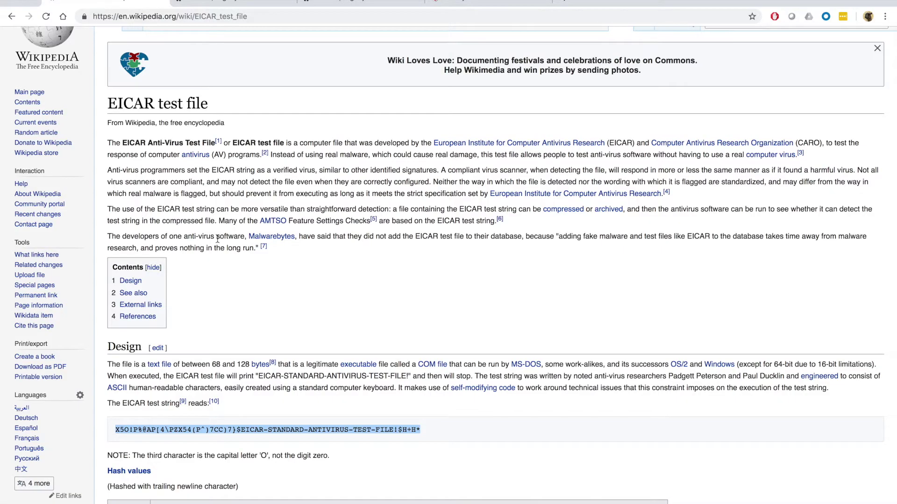
left_click_drag(108, 102, 315, 99)
left_click(230, 95)
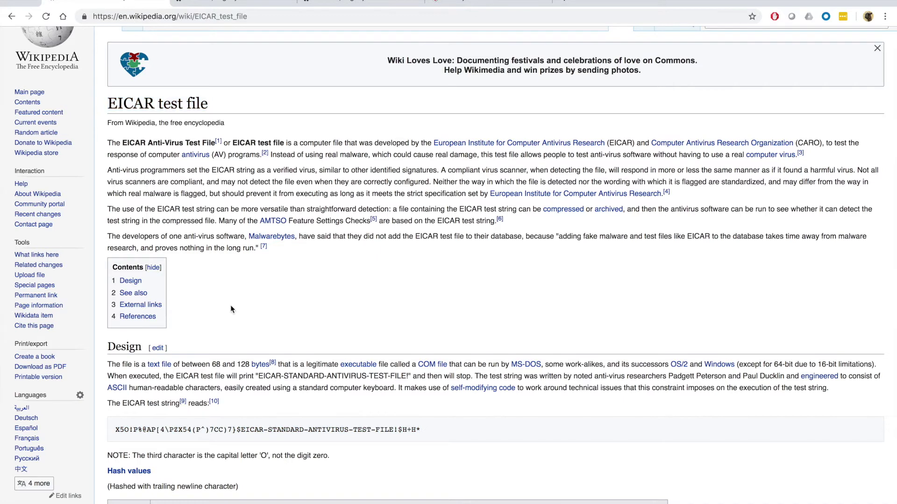
scroll(231, 305, "down", 3)
left_click_drag(112, 295, 527, 308)
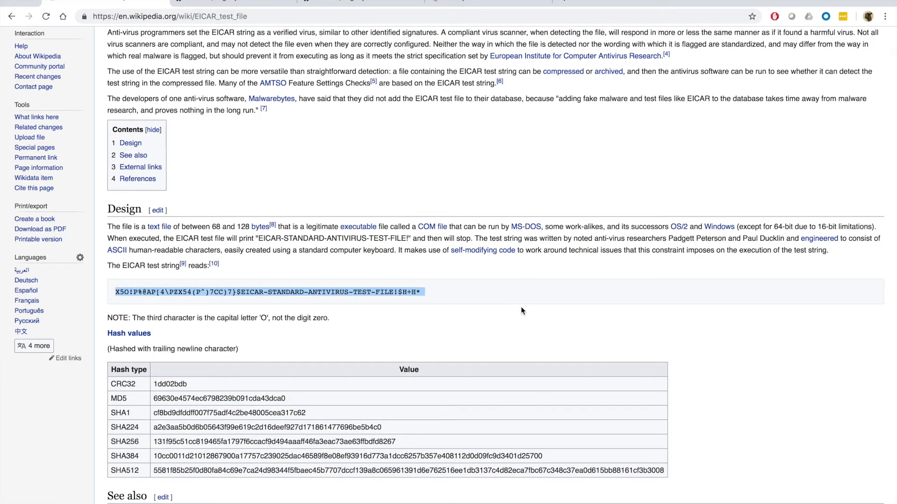
right_click(288, 290)
left_click(308, 310)
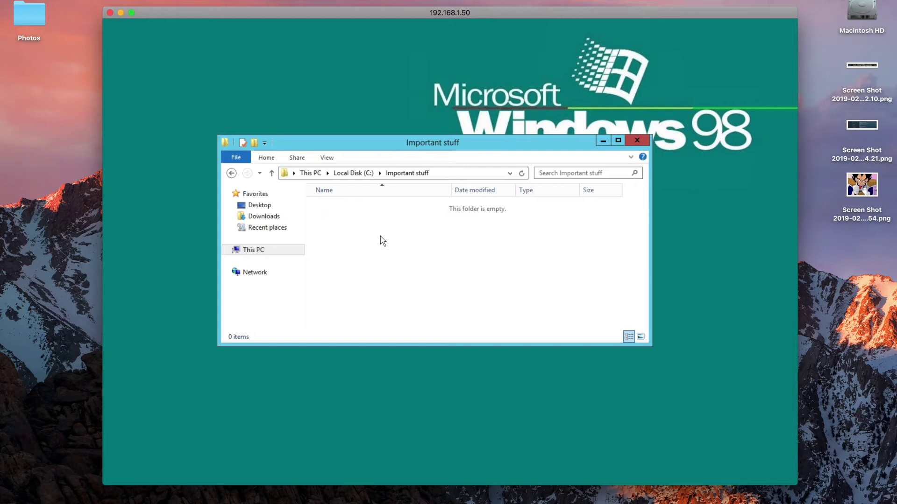
On the remote Windows desktop, start Notepad and paste the EICAR test string into a new document.
key("super+r")
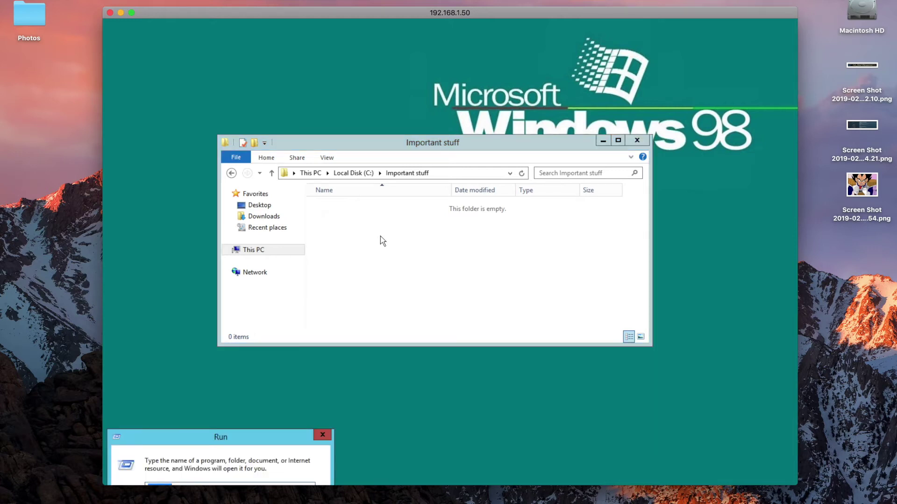
key("Return")
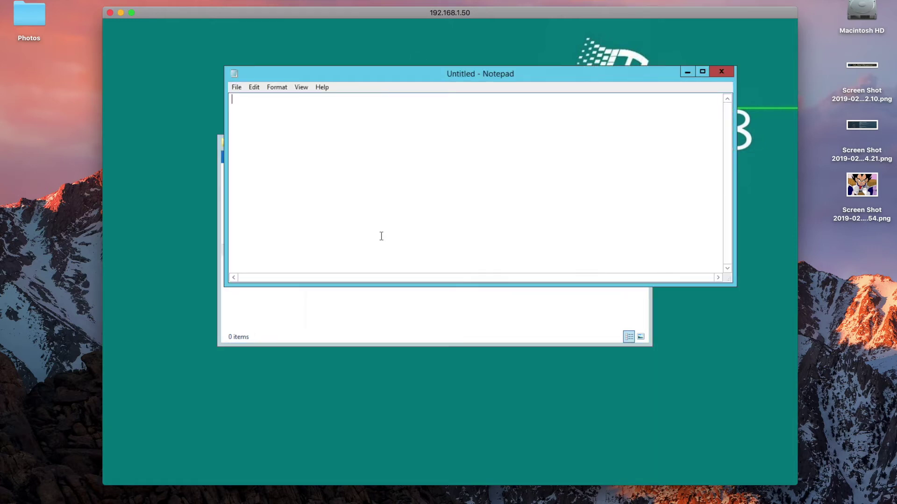
key("ctrl+v")
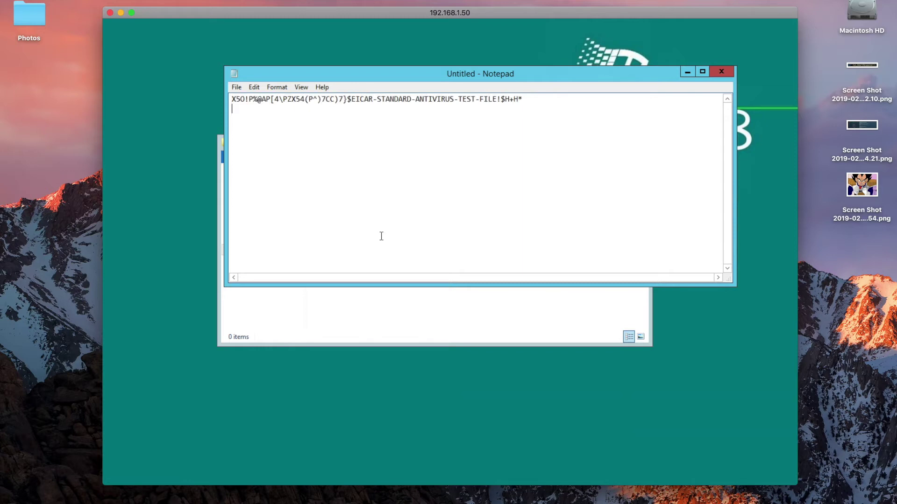
Save the document as eicar in the Important stuff folder on C: and close Notepad.
key("ctrl+s")
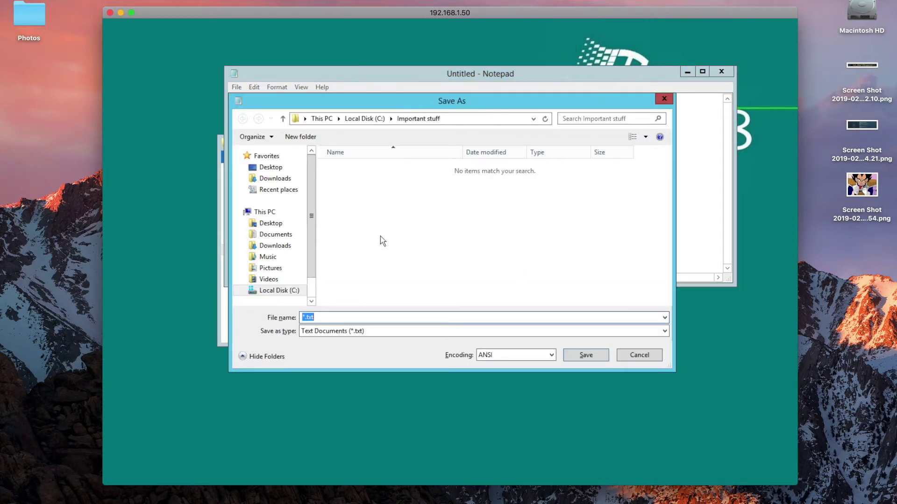
type("eicar")
key("Return")
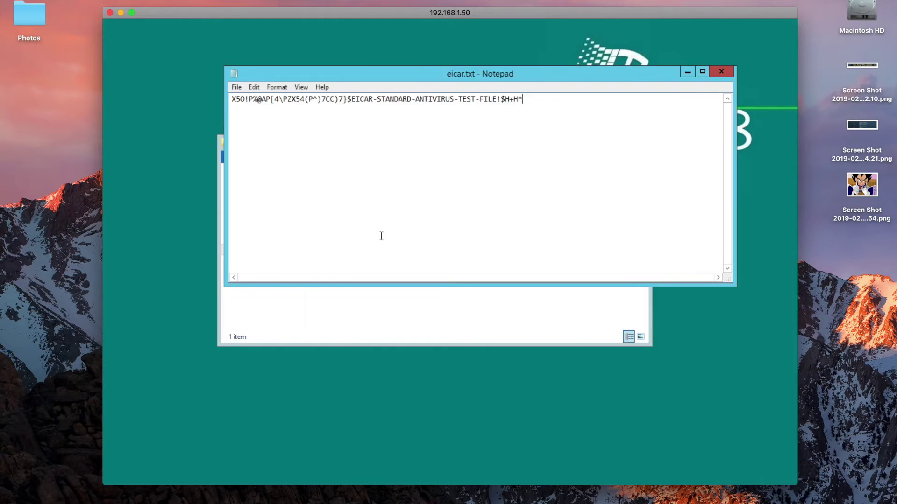
left_click(721, 72)
Return to the browser's second LogRhythm console and open the Malicious File Detected case from the open incidents.
key("ctrl+Right")
key("ctrl+Right")
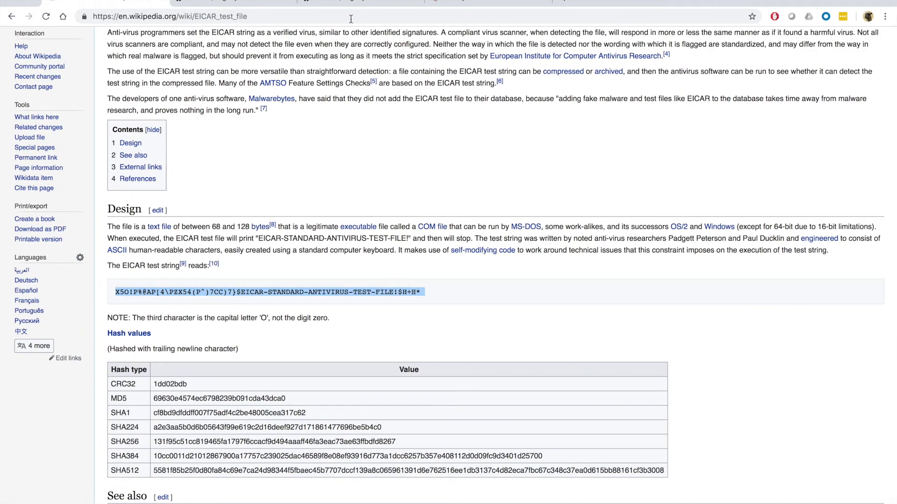
left_click(339, 2)
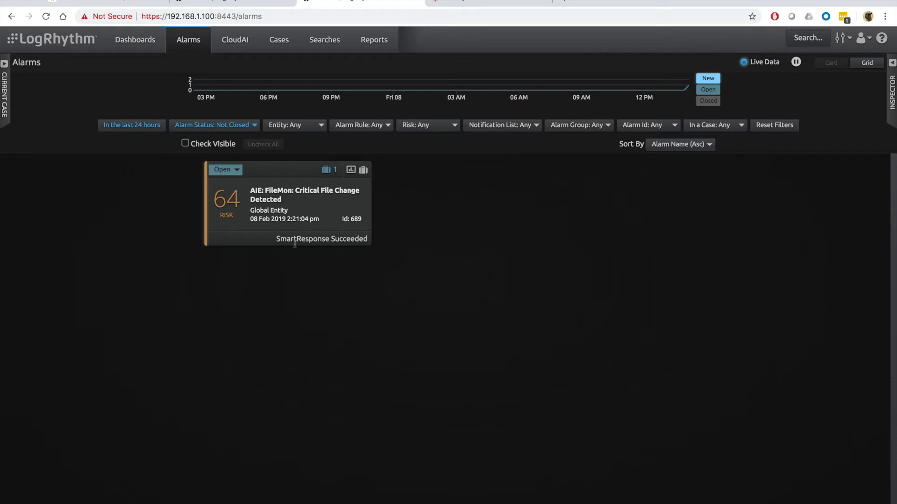
left_click(284, 45)
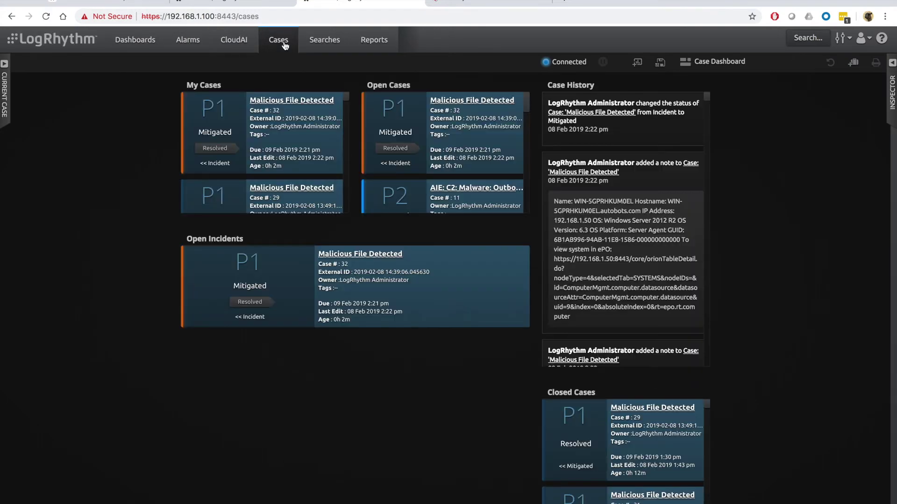
left_click(357, 255)
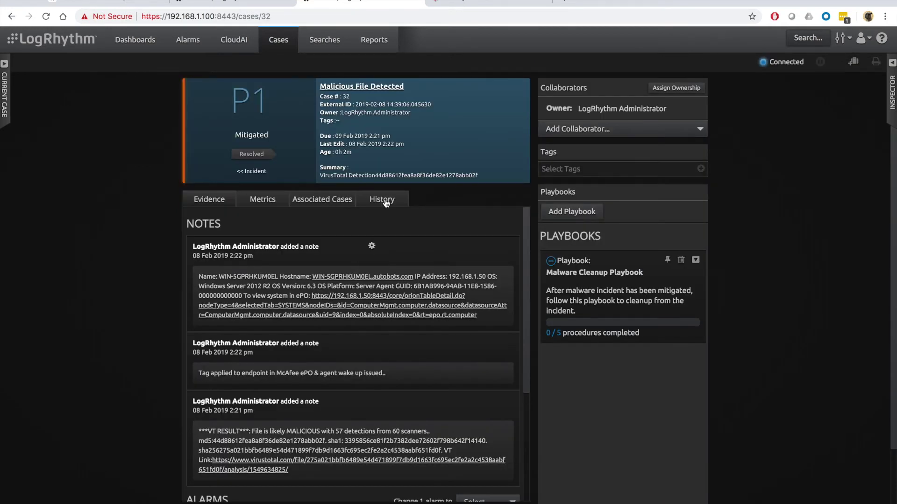
Review the case's history down to its opening entry and highlight the VirusTotal verdict in the note.
left_click(384, 199)
left_click_drag(524, 236, 525, 427)
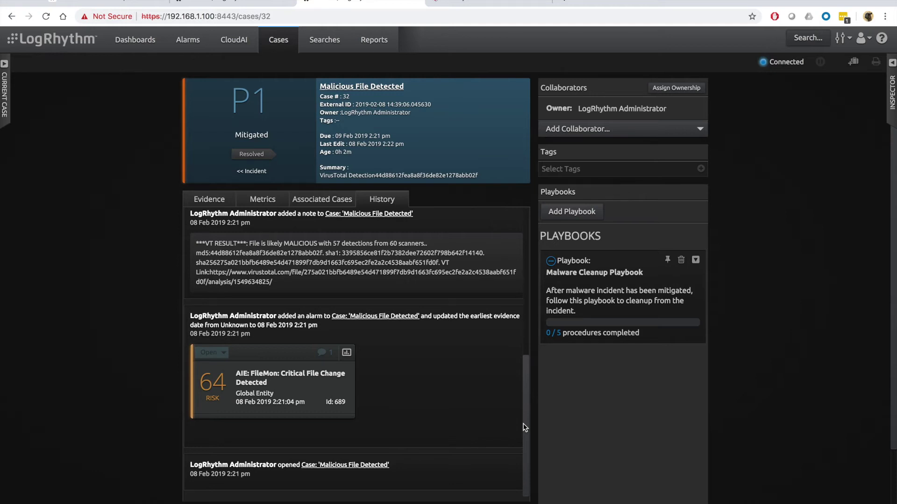
left_click_drag(197, 243, 436, 244)
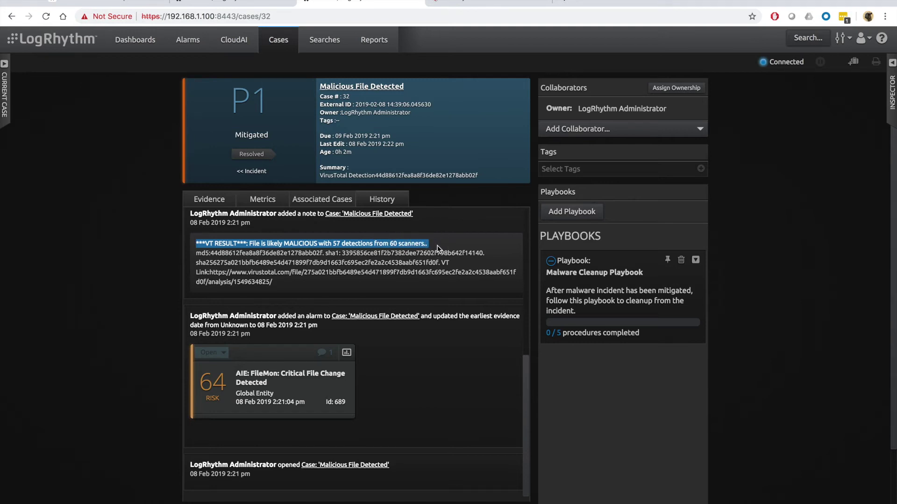
Open the VirusTotal link from the case's evidence notes and review the antivirus detection results.
left_click(218, 199)
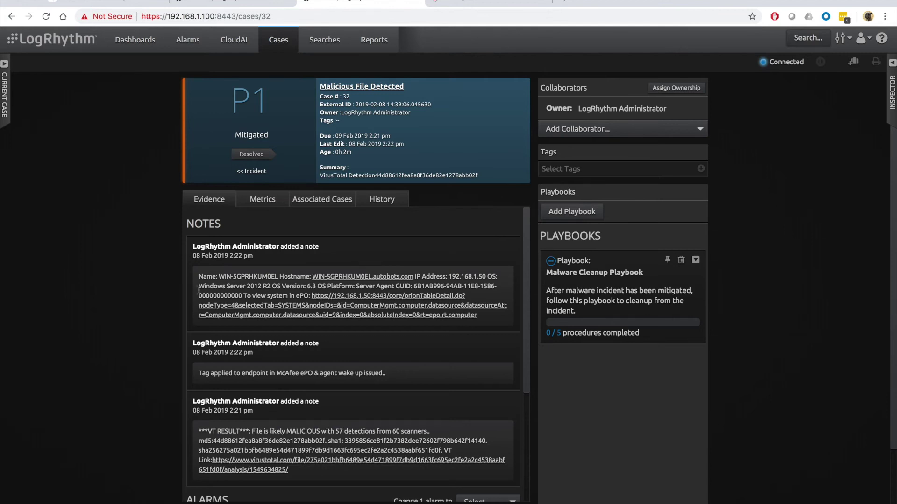
scroll(400, 332, "down", 4)
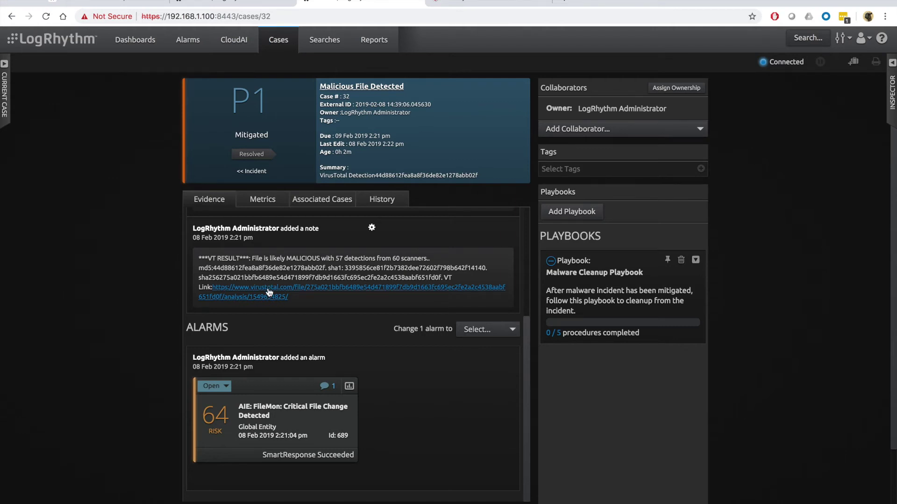
left_click(269, 292)
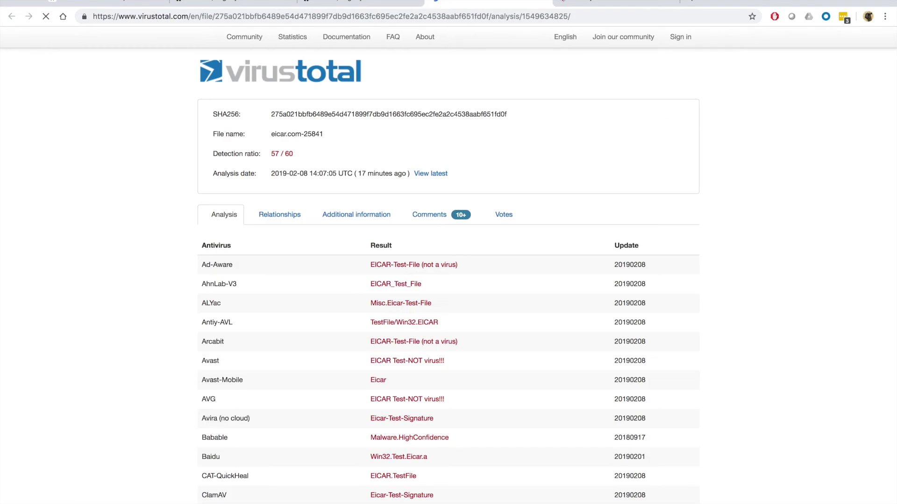
scroll(320, 229, "down", 1)
scroll(318, 227, "down", 10)
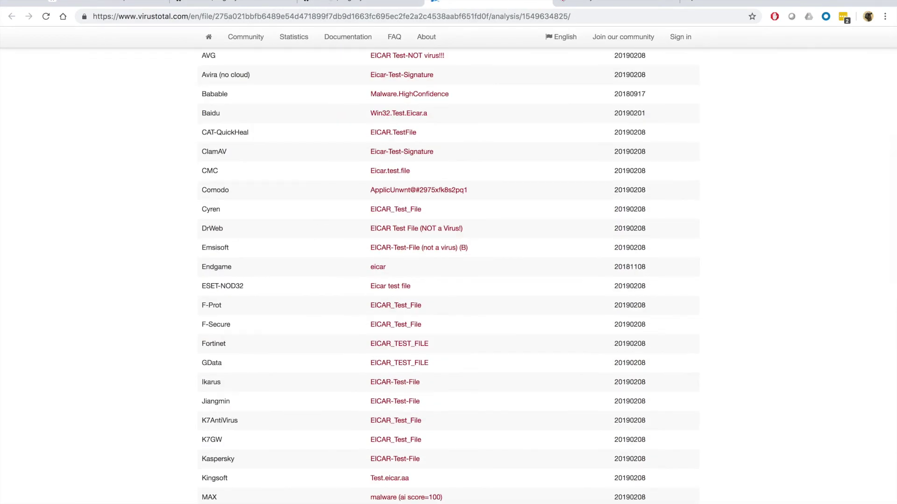
Return to the Malicious File Detected case and review its history of notes, playbook and status changes.
left_click(329, 3)
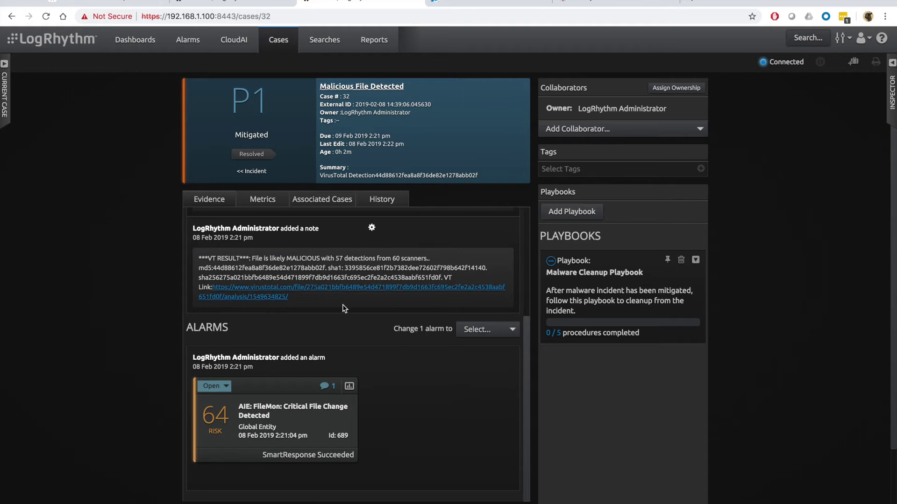
left_click(382, 200)
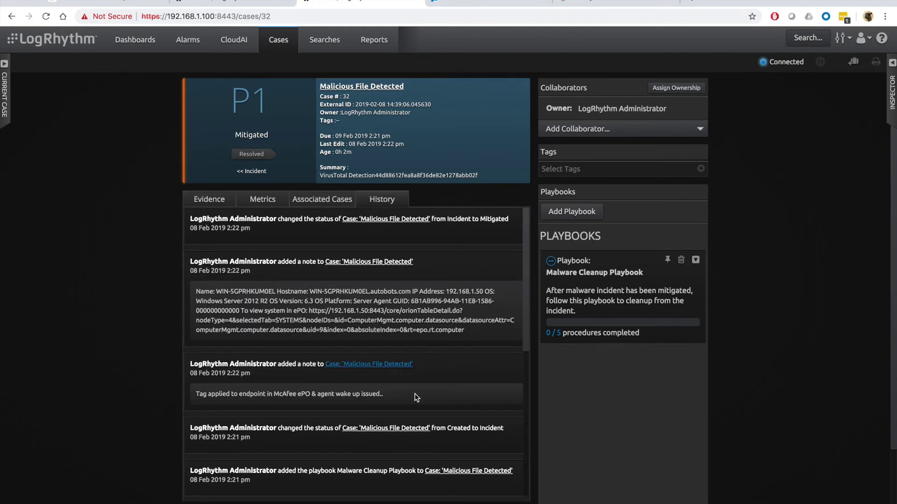
scroll(416, 397, "down", 8)
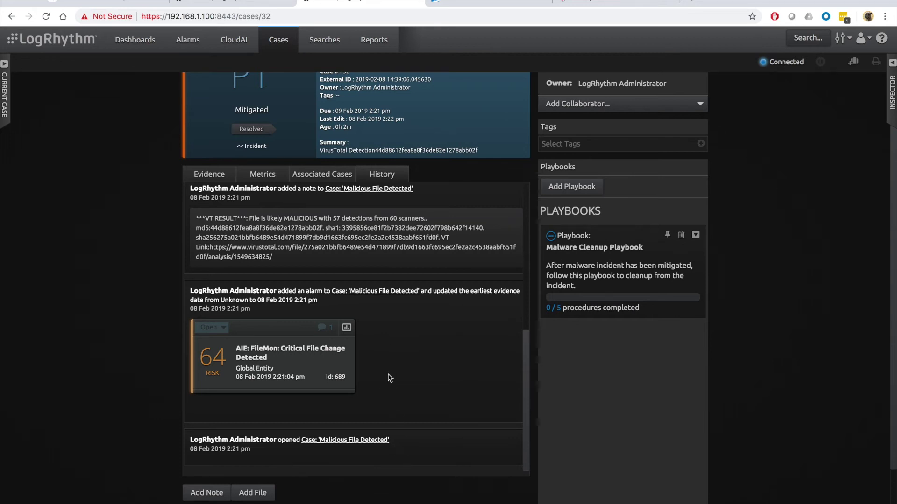
scroll(389, 378, "up", 1)
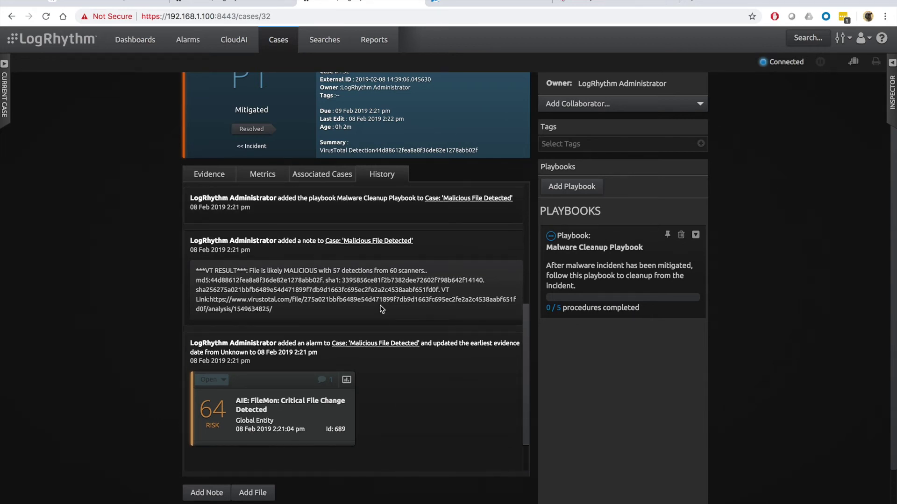
scroll(380, 308, "up", 2)
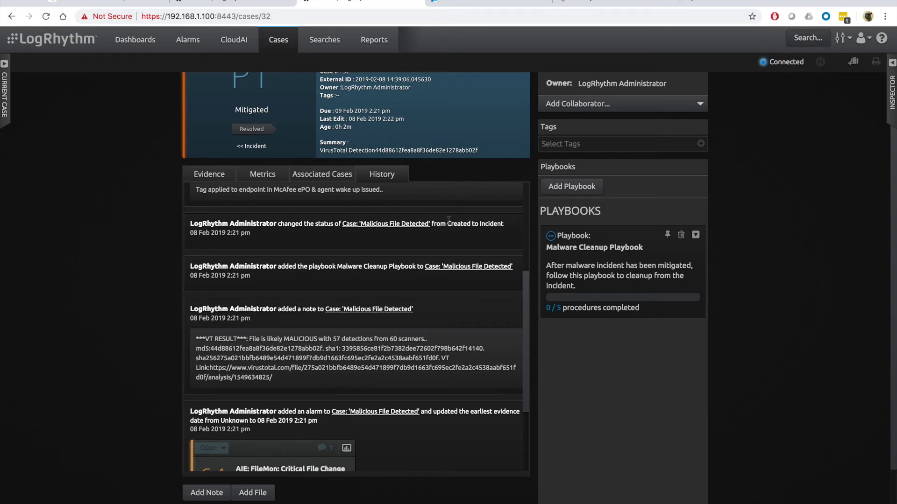
Review the case history entries for the status change to Incident, the added Malware Cleanup Playbook and the McAfee ePO tag note.
double_click(495, 224)
double_click(324, 265)
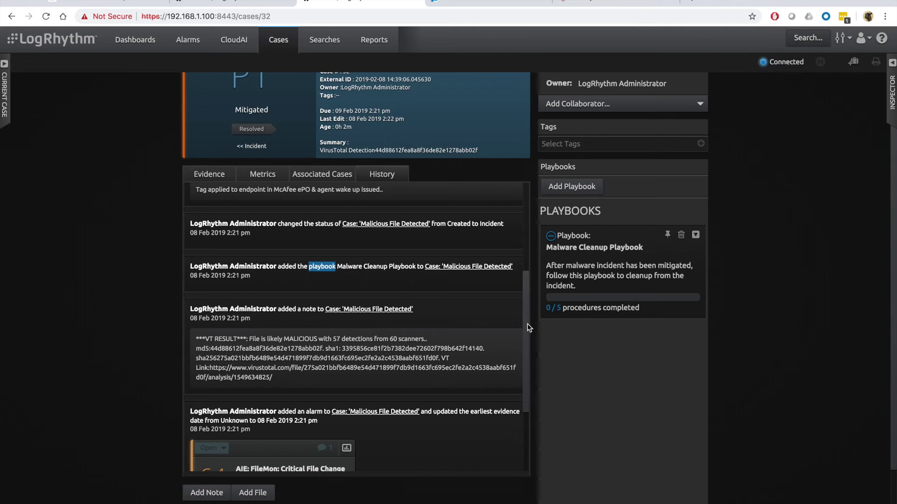
left_click_drag(527, 327, 528, 292)
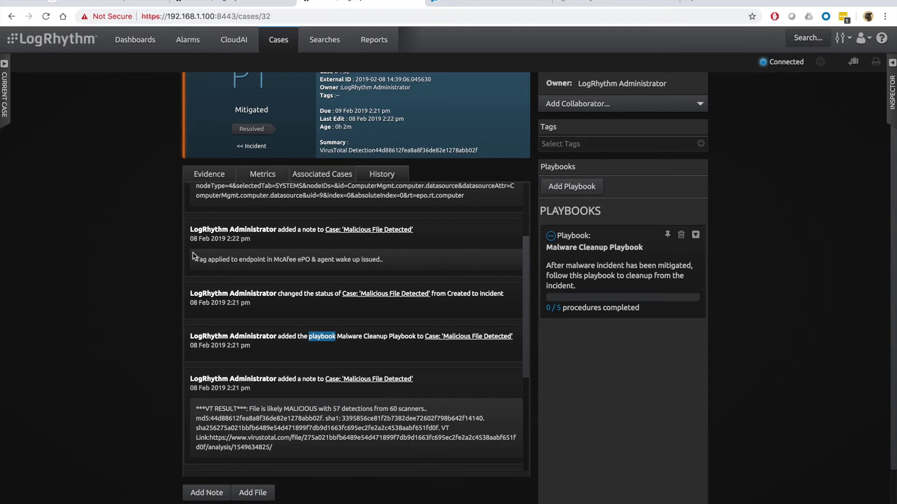
left_click_drag(193, 252, 384, 263)
Show the case's evidence notes and highlight the McAfee ePO tag and agent wake-up note and the endpoint details note.
left_click(214, 177)
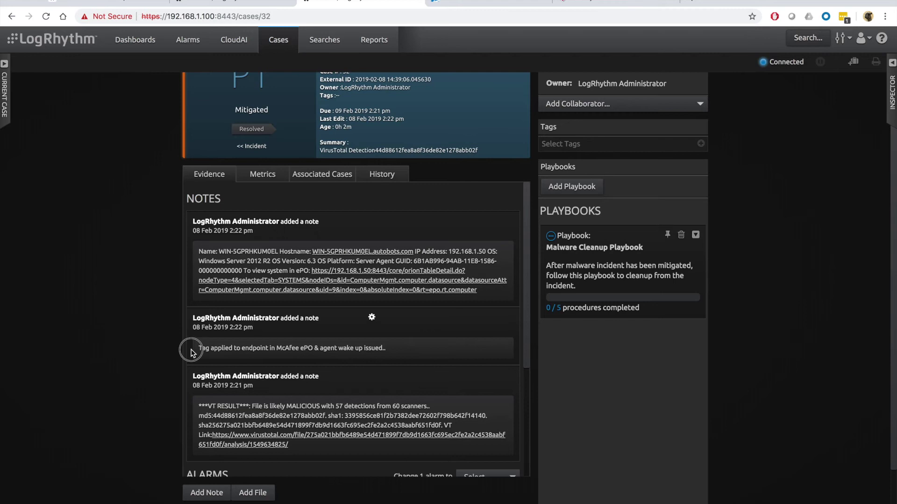
left_click_drag(196, 349, 403, 351)
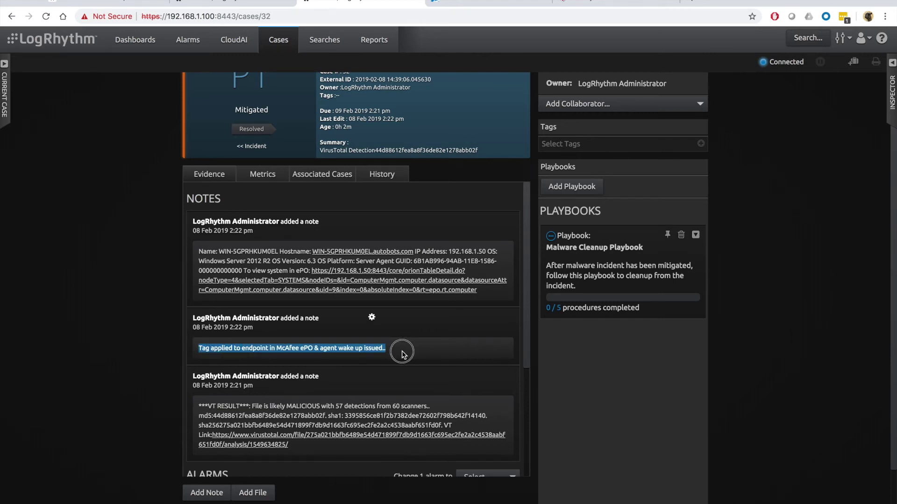
left_click_drag(320, 350, 403, 351)
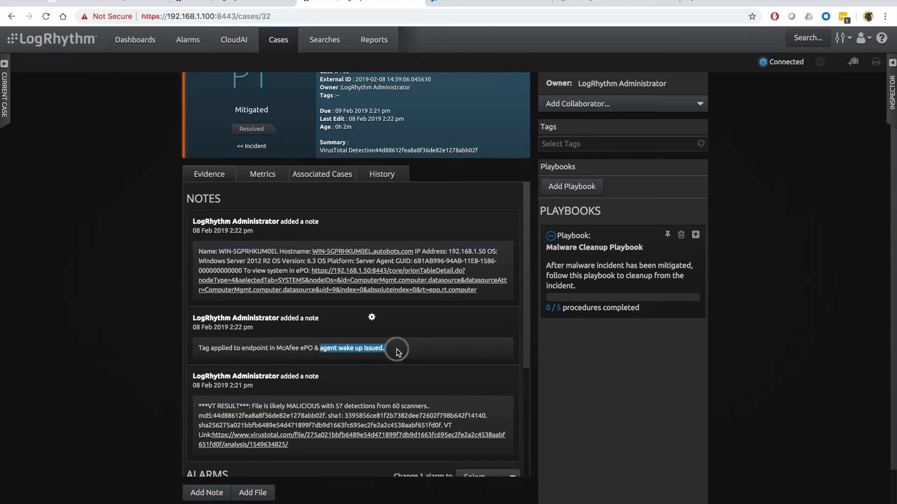
triple_click(502, 257)
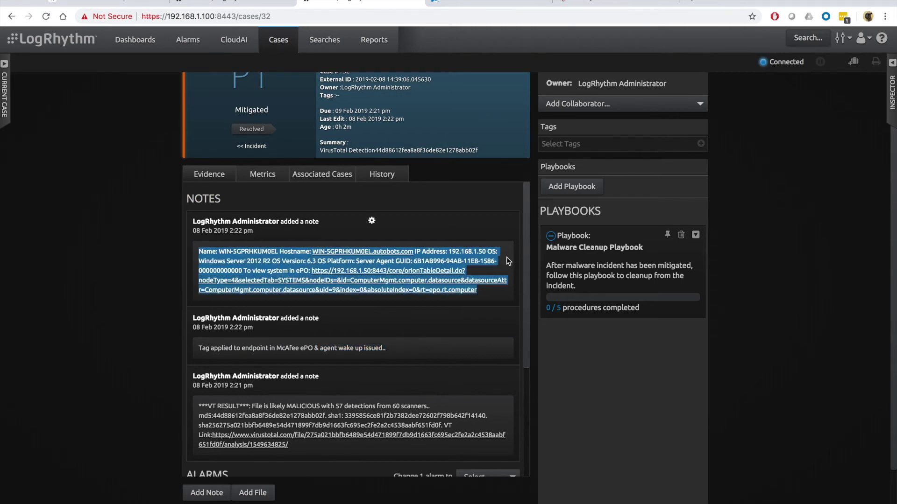
left_click(513, 264)
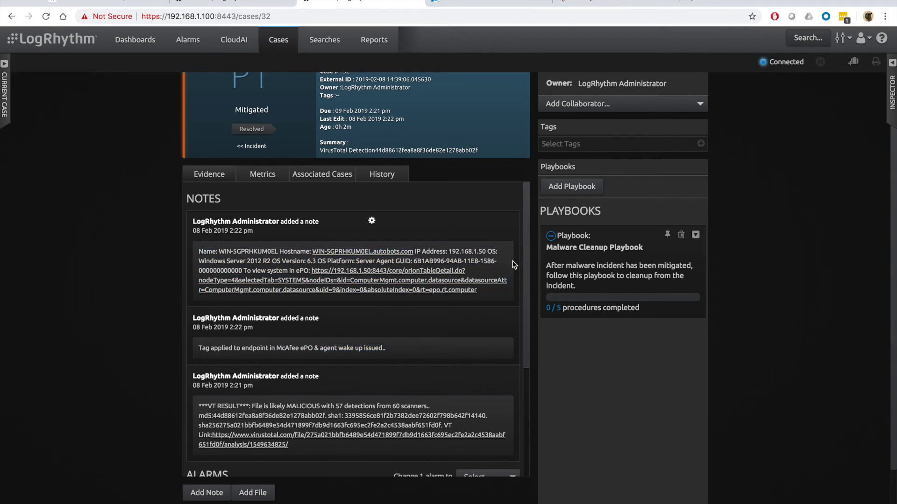
Open the ePO system link from the endpoint details note and highlight the Compromised tag among the system's properties.
left_click(384, 282)
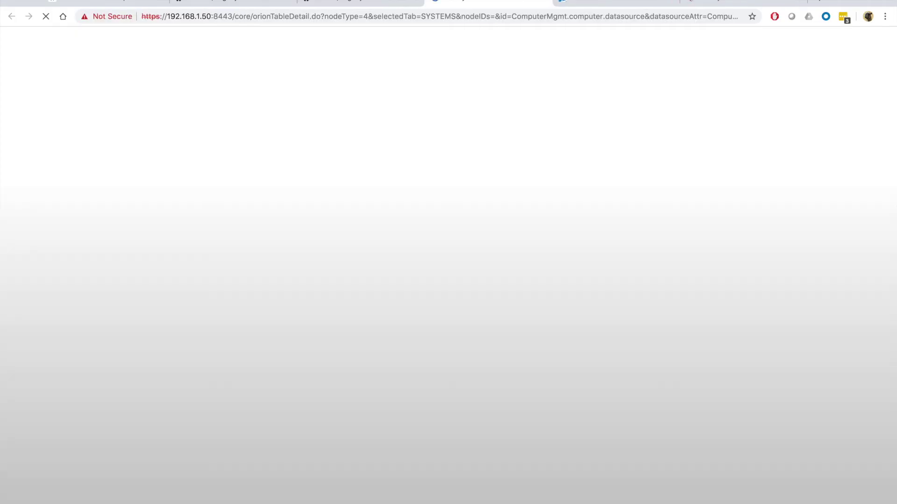
scroll(352, 332, "down", 10)
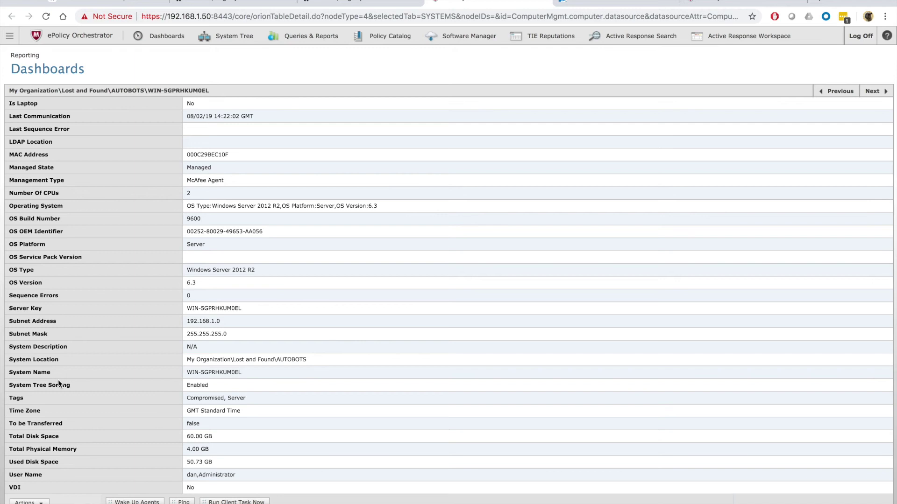
double_click(199, 398)
Return to the Malicious File Detected case's history and highlight the change from Incident to Mitigated and the Mitigated status in the case header.
left_click(374, 2)
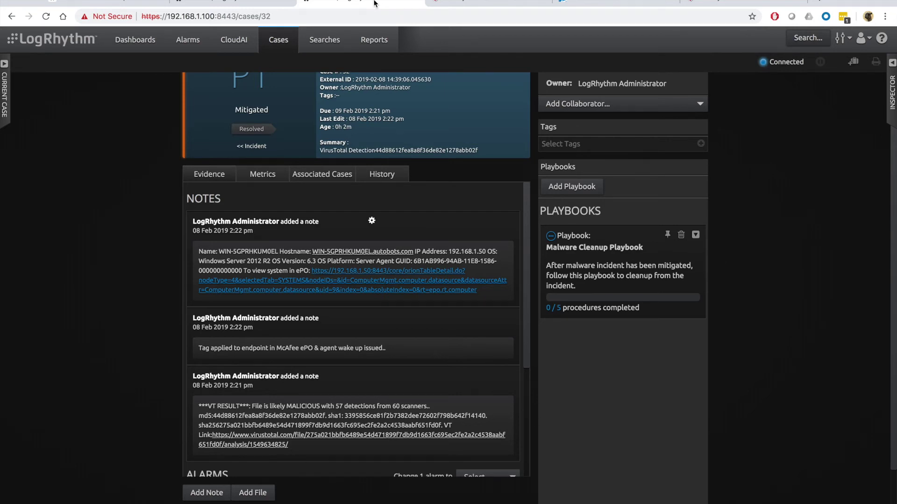
left_click(385, 180)
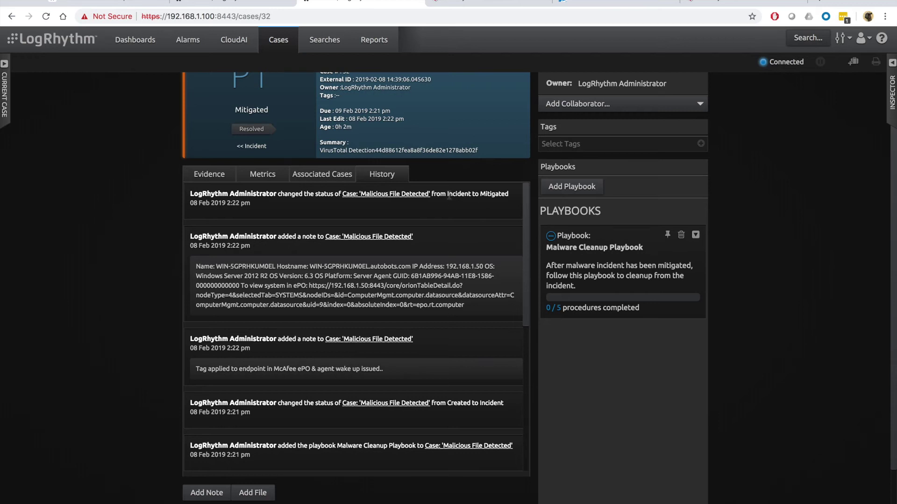
left_click_drag(448, 195, 473, 194)
left_click_drag(495, 193, 513, 195)
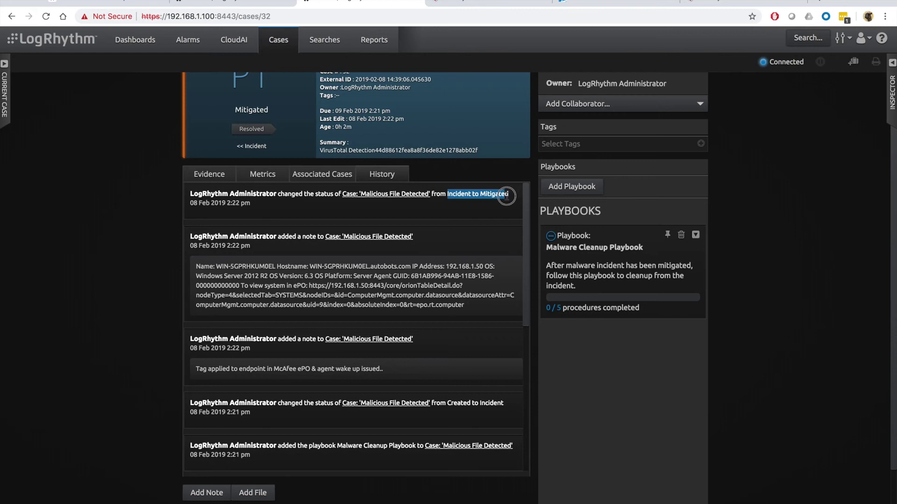
left_click(509, 195)
double_click(486, 195)
left_click(446, 195)
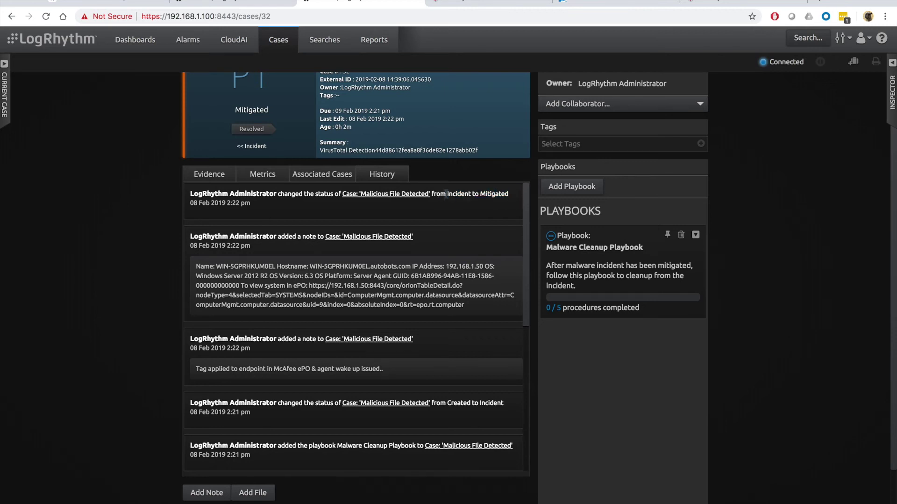
left_click_drag(445, 194, 470, 194)
double_click(493, 194)
scroll(493, 194, "up", 1)
left_click_drag(232, 135, 290, 135)
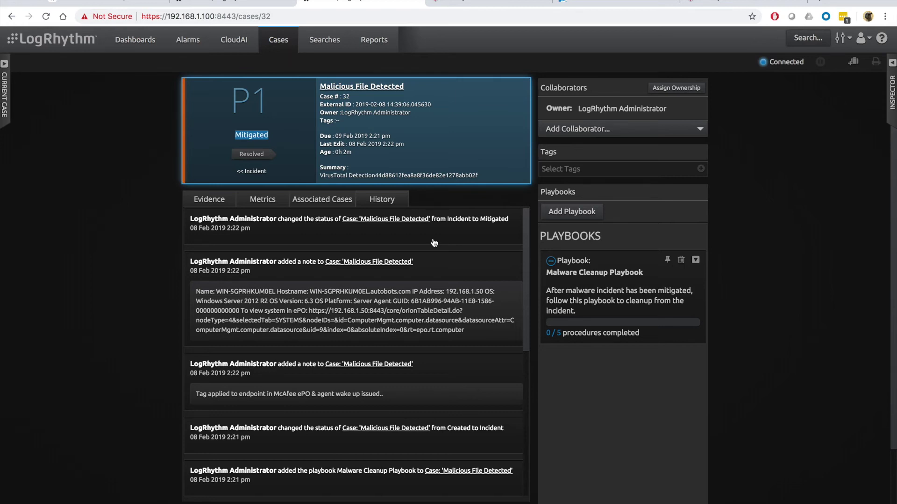
Expand the Malware Cleanup Playbook and review its Determine Incident Scope, Restore Services and Forensic Examination procedures.
left_click(625, 276)
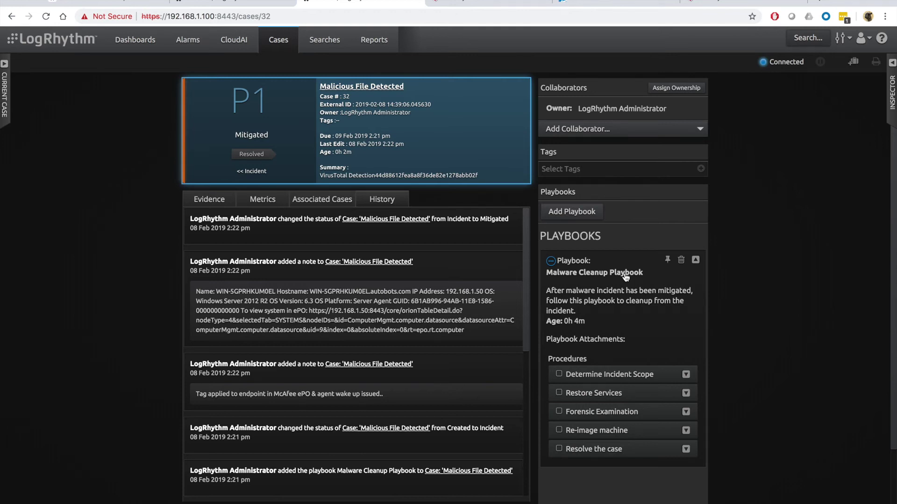
left_click(685, 374)
left_click(680, 375)
left_click(686, 394)
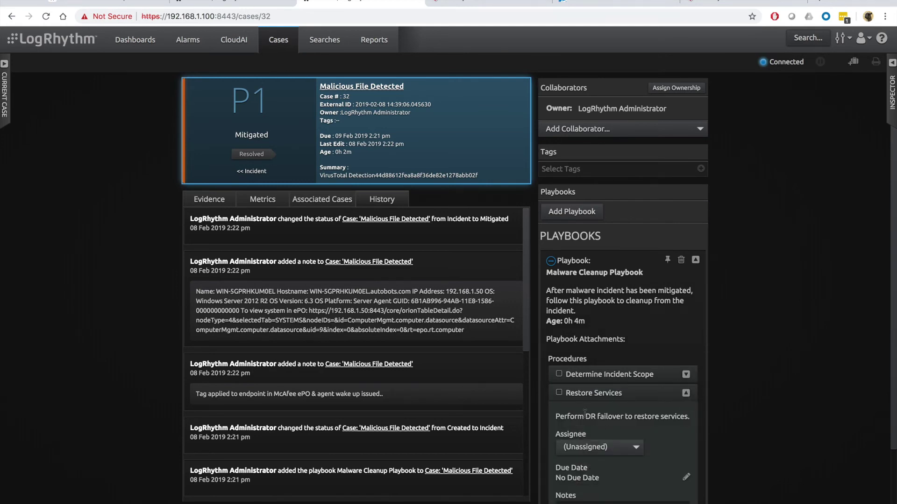
left_click_drag(584, 416, 632, 416)
left_click(686, 393)
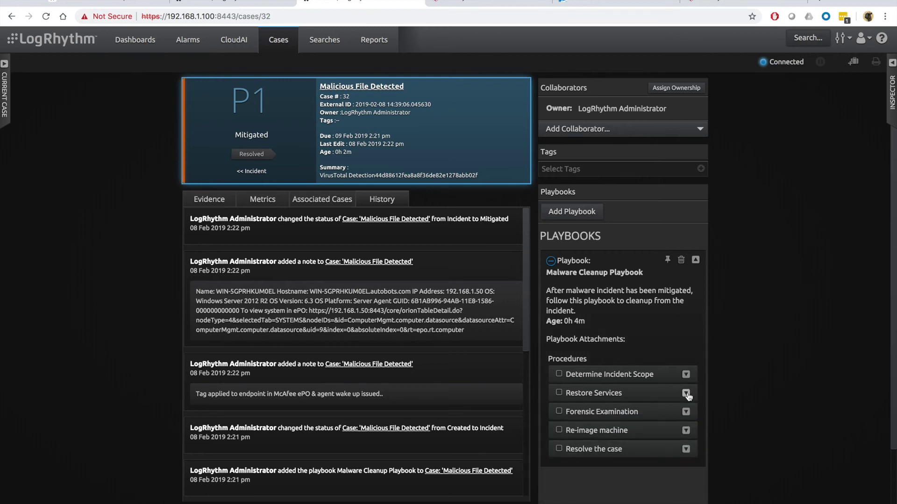
left_click(688, 414)
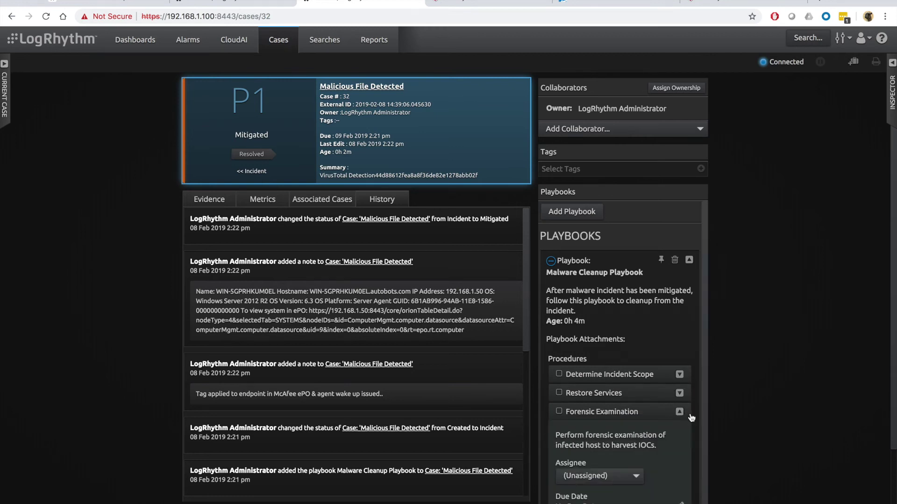
double_click(638, 446)
left_click(679, 411)
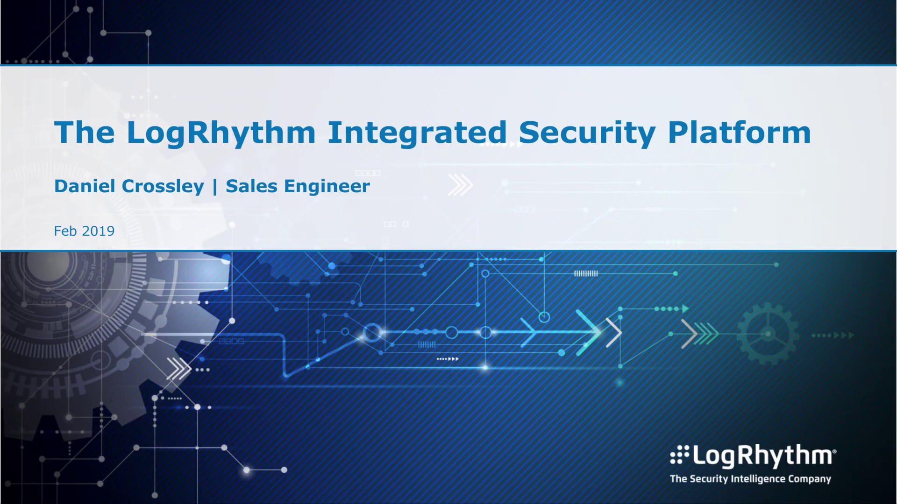
key("Right")
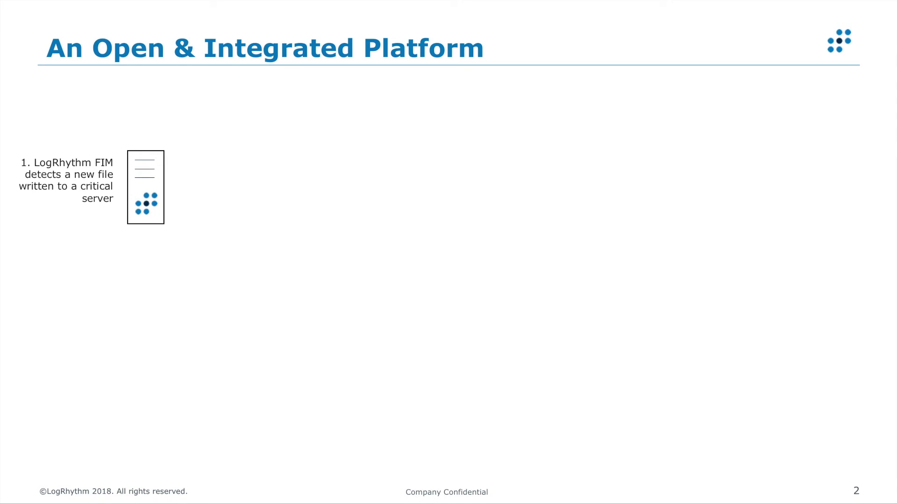